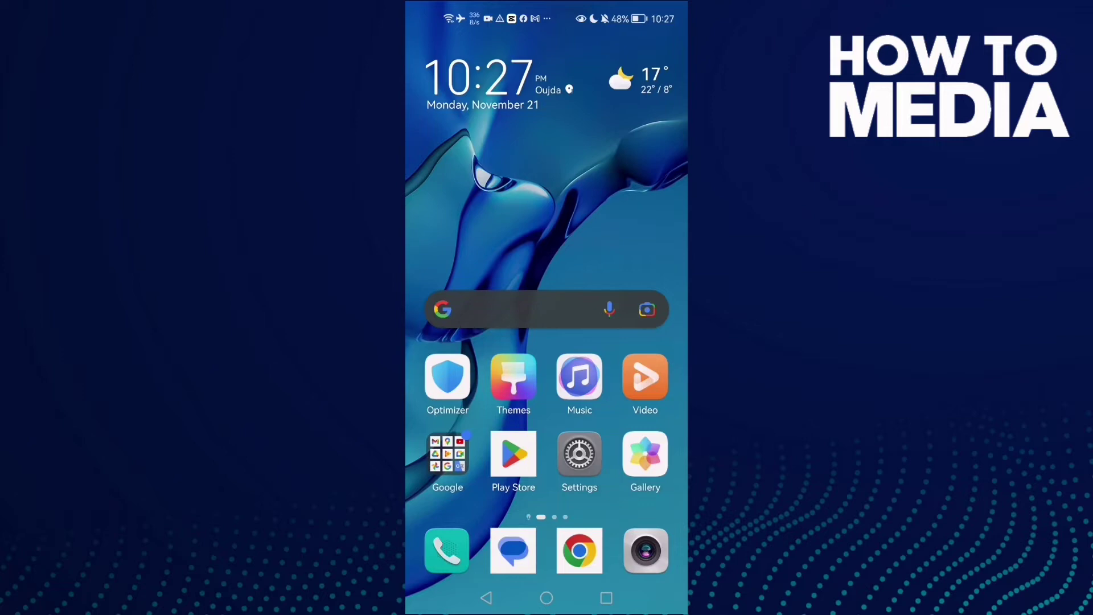
Go to Settings > Apps > Apps and start searching the installed apps
click(580, 453)
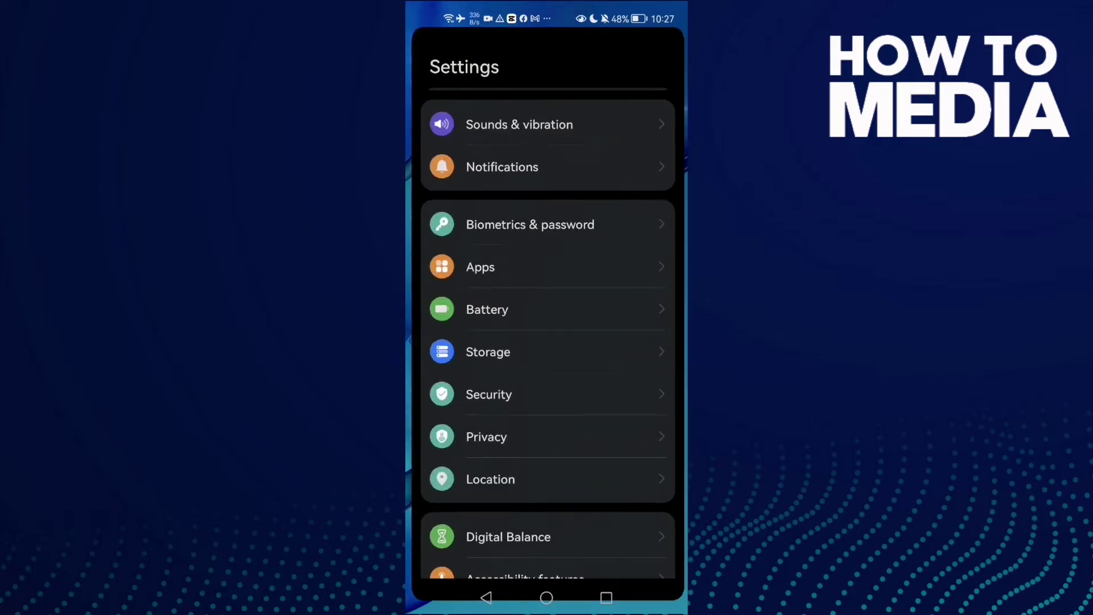
click(626, 258)
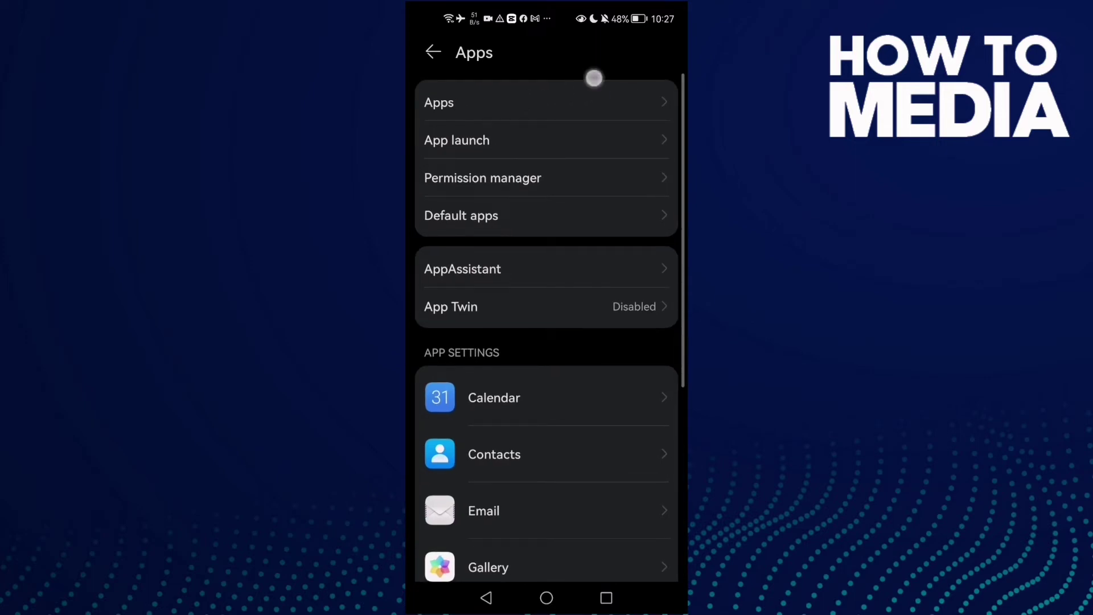
click(591, 102)
click(546, 96)
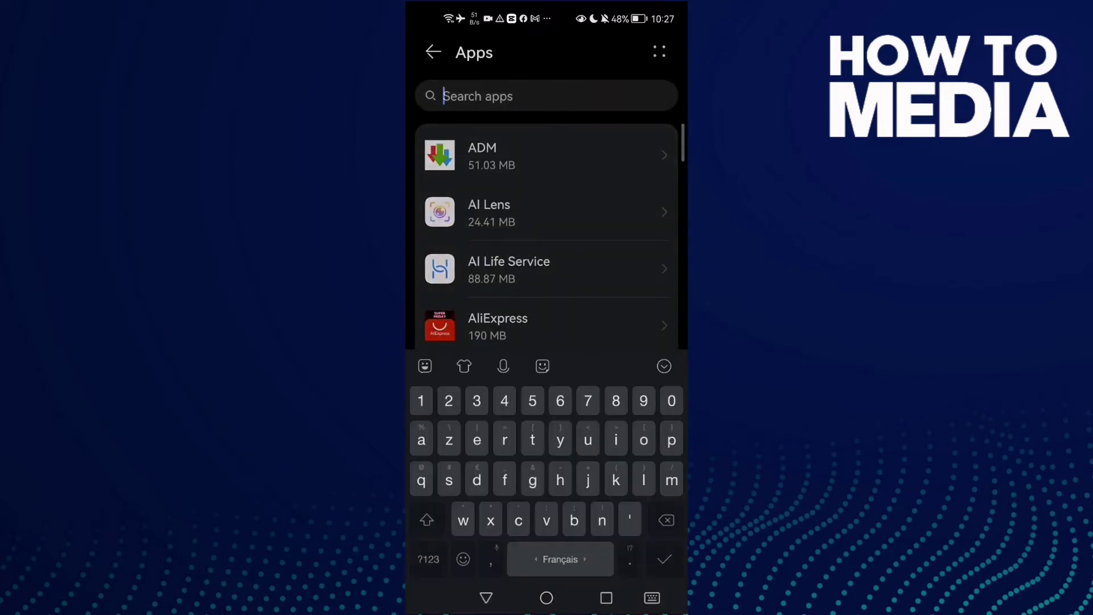
Search the app list for 'team' and open the Teams app info page
click(672, 480)
click(615, 440)
text(mic)
click(518, 521)
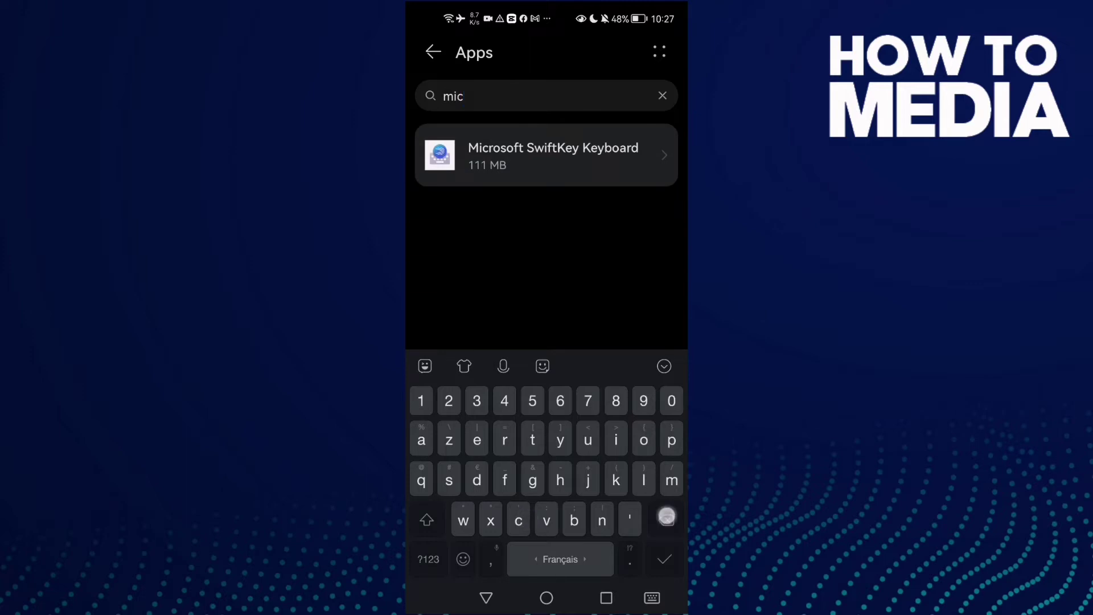
click(666, 520)
click(519, 521)
click(504, 440)
click(666, 520)
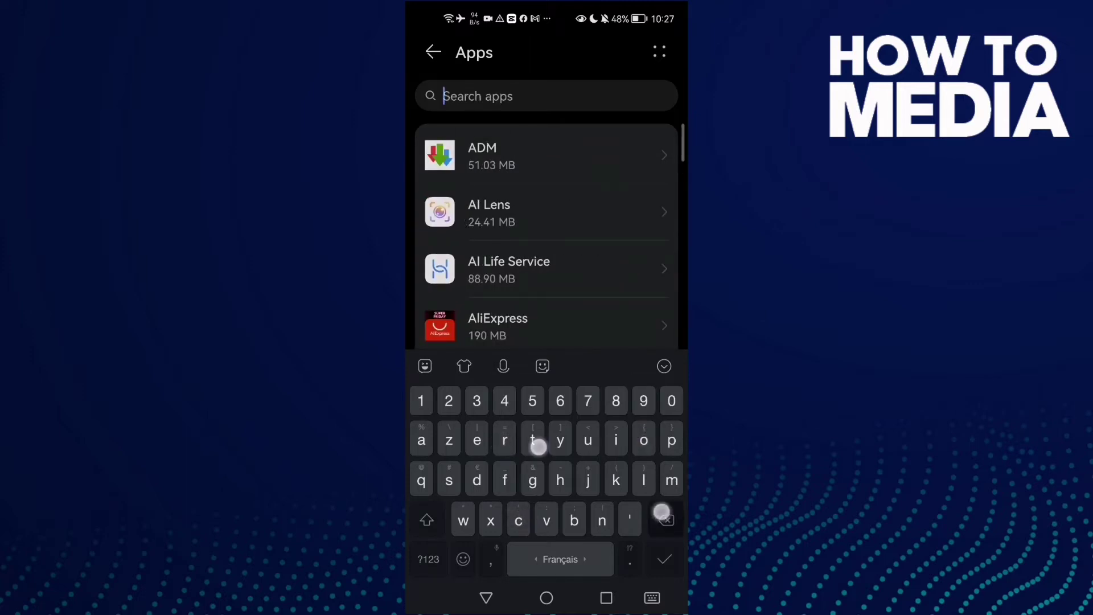
click(532, 441)
click(476, 441)
click(420, 441)
click(671, 480)
click(565, 155)
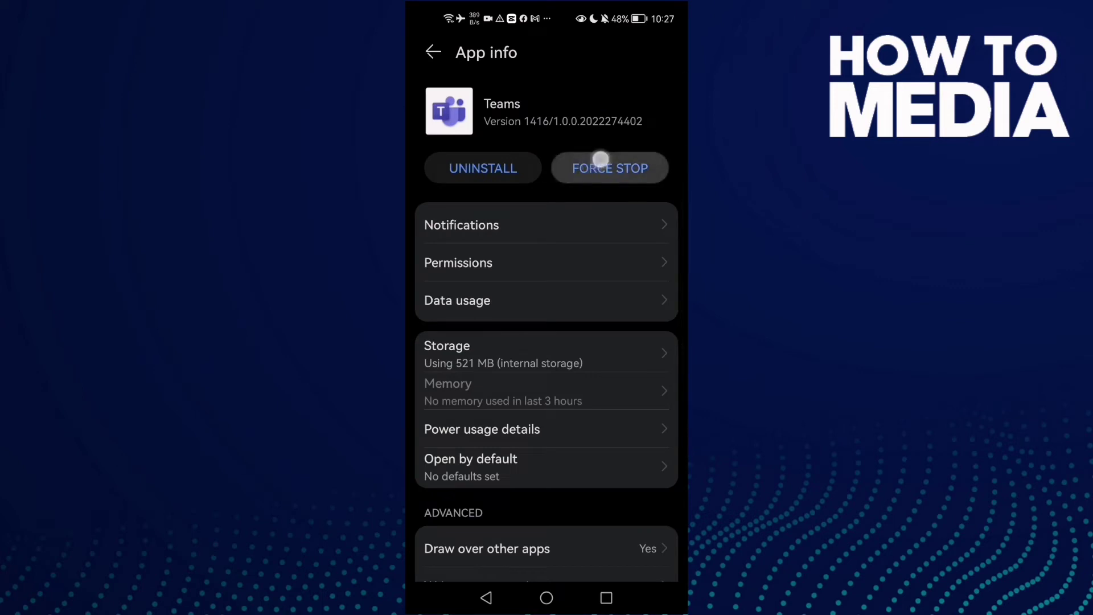
Confirm a force stop of Teams, set its Camera permission to Allow, and back out to home
click(610, 168)
click(608, 542)
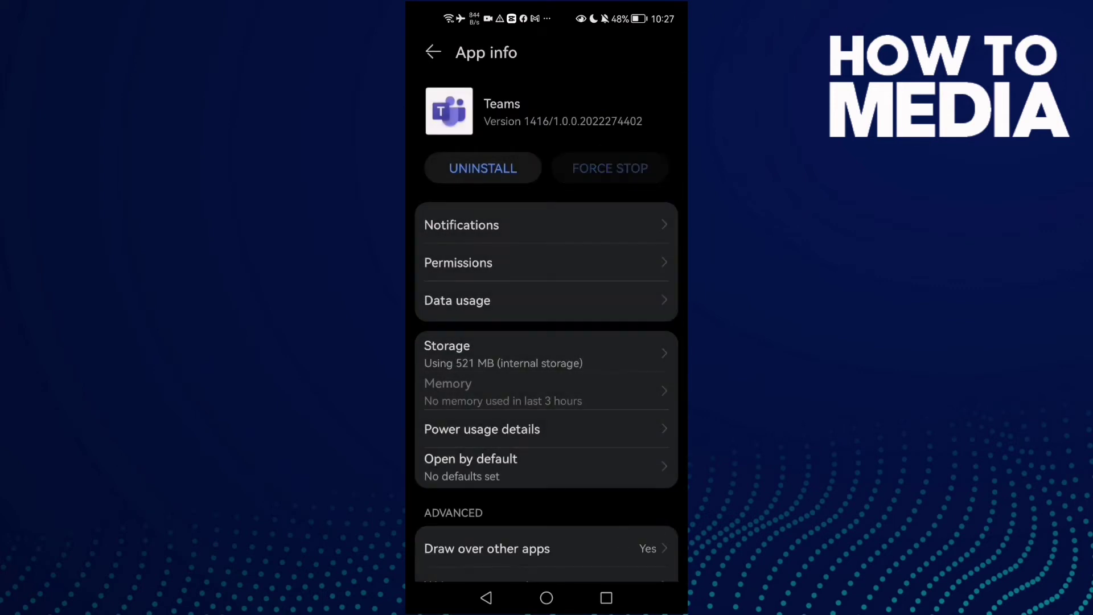
click(518, 265)
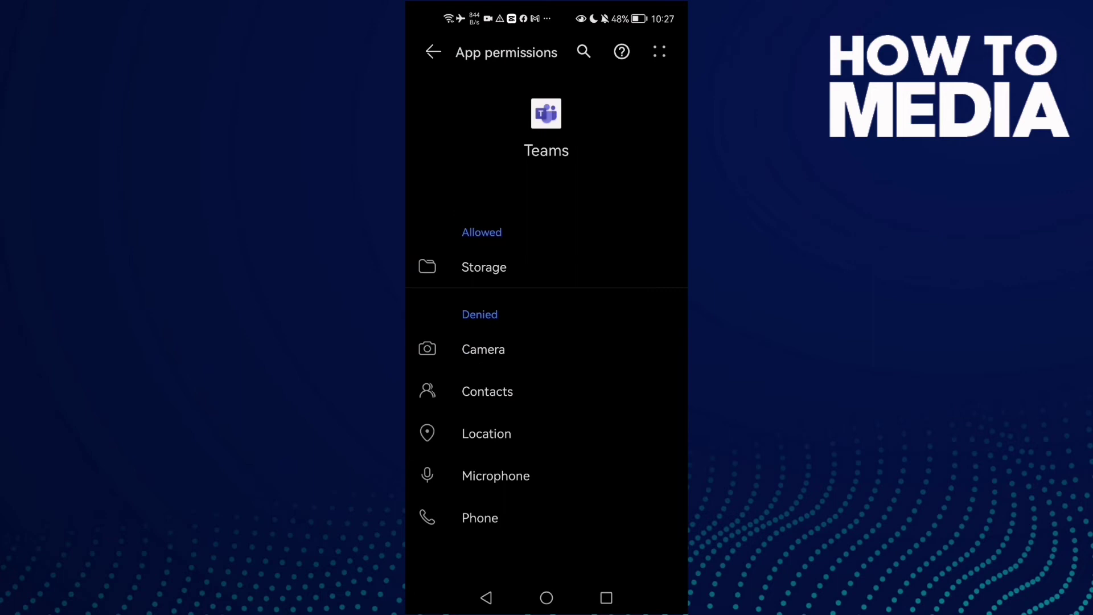
click(503, 350)
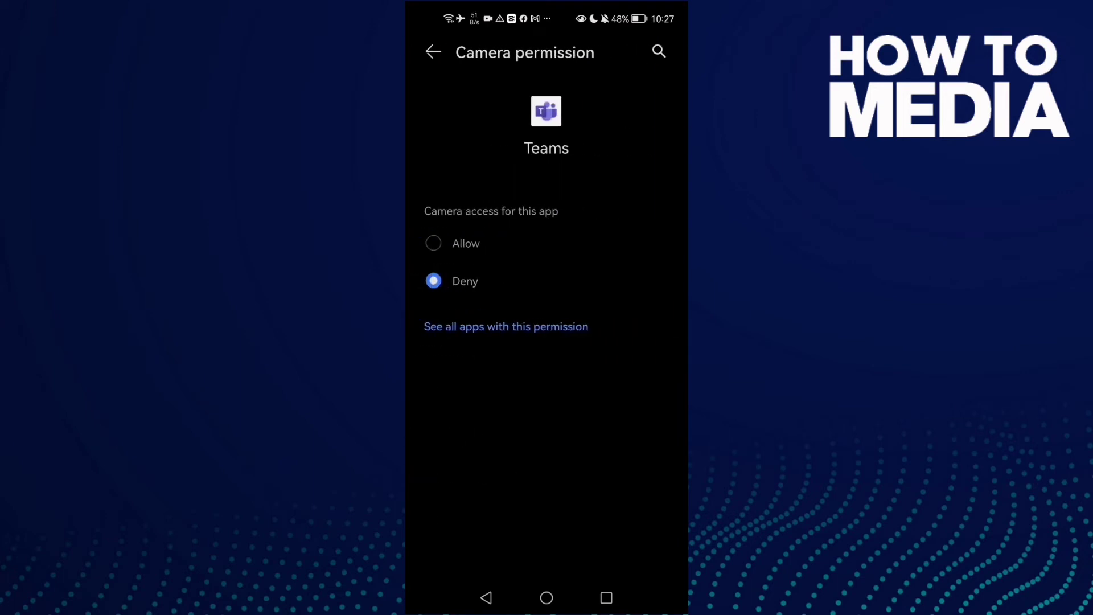
click(479, 243)
click(487, 598)
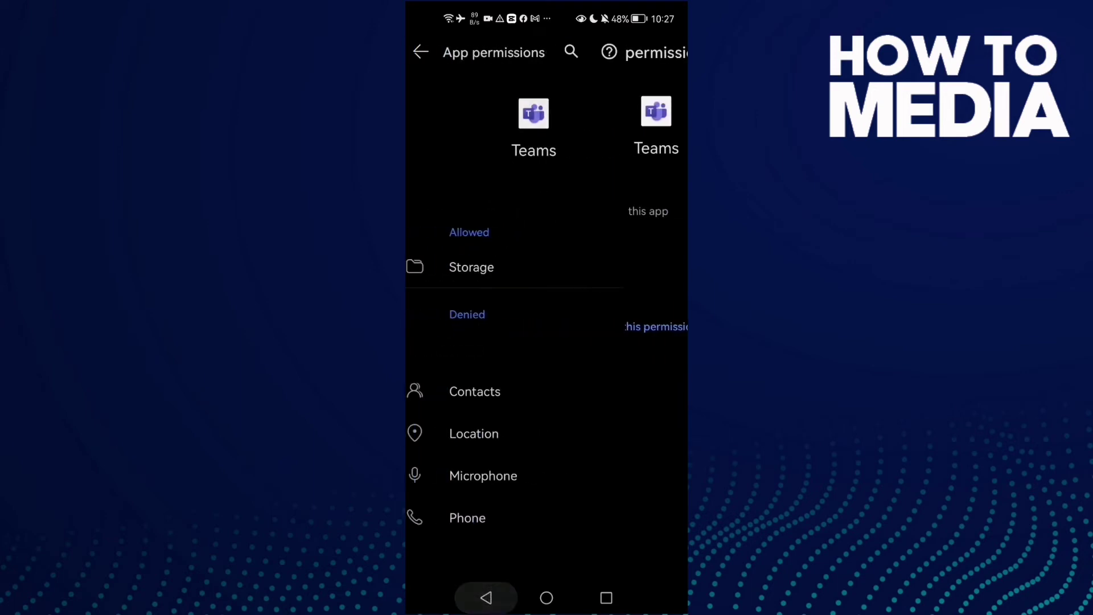
click(487, 598)
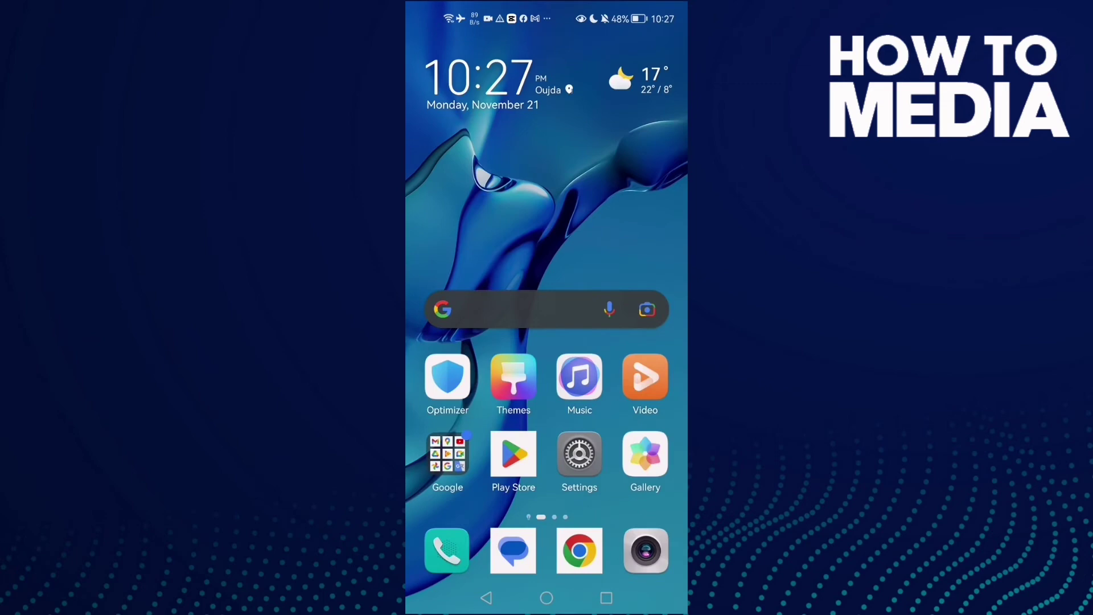
Open the Microsoft Teams listing from the Play Store icon
click(514, 453)
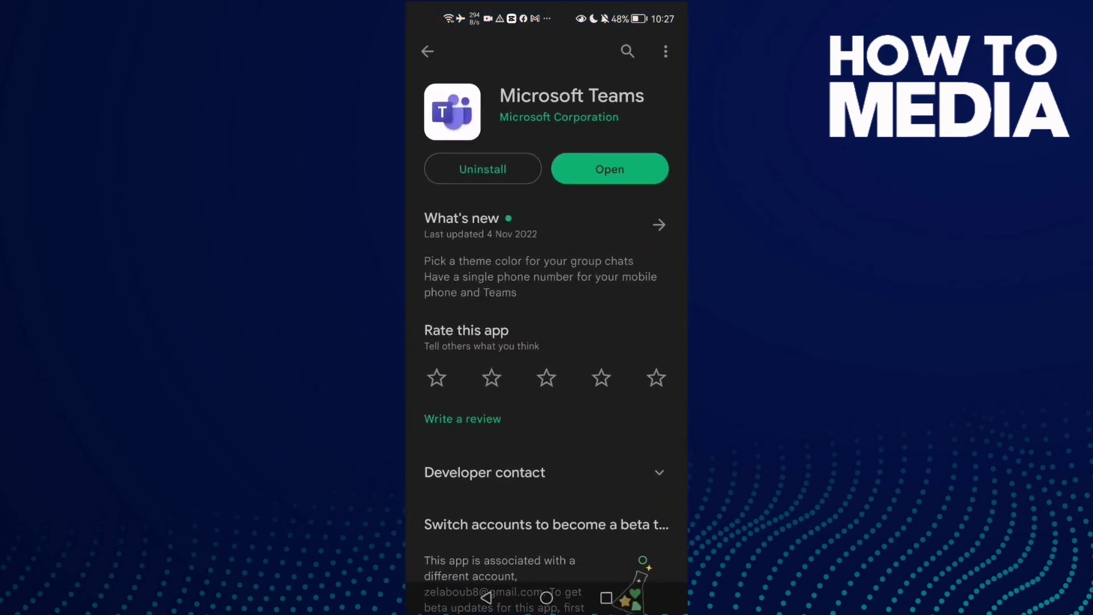